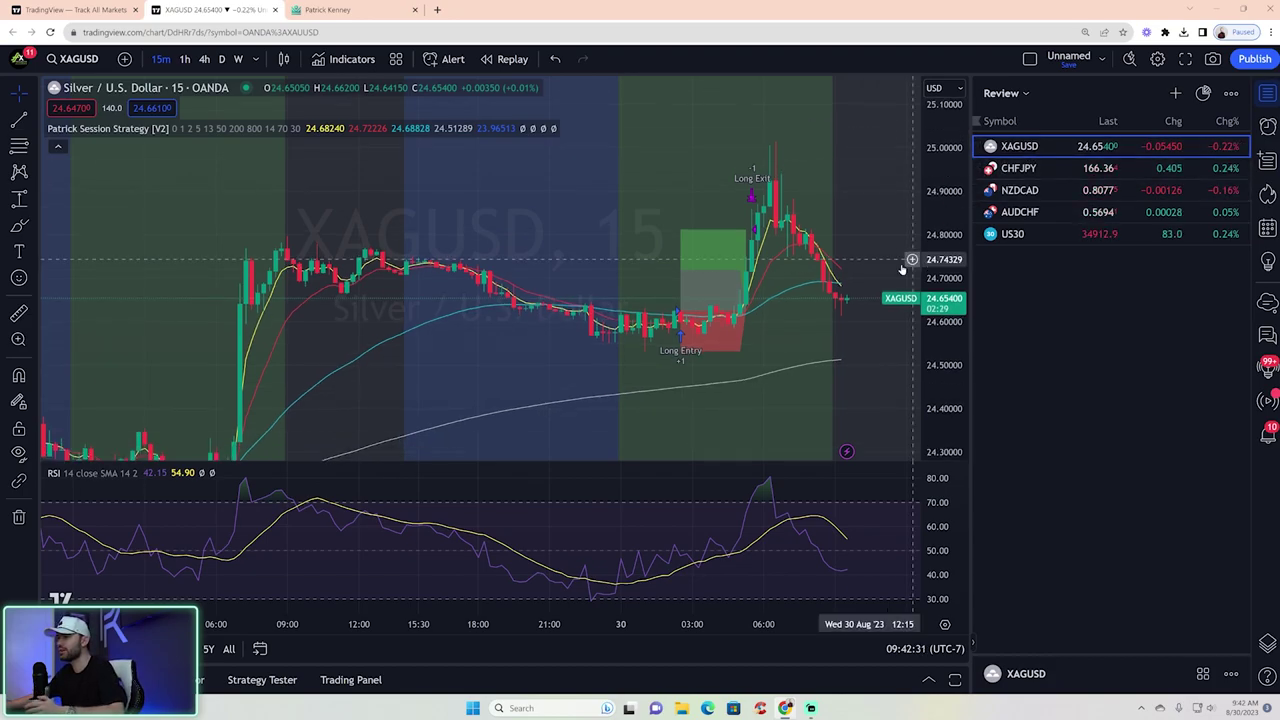
Step: Zoom, pan and rescale the price axis to inspect the XAGUSD long trade
scroll(887, 268, "down", 1)
scroll(887, 268, "down", 1)
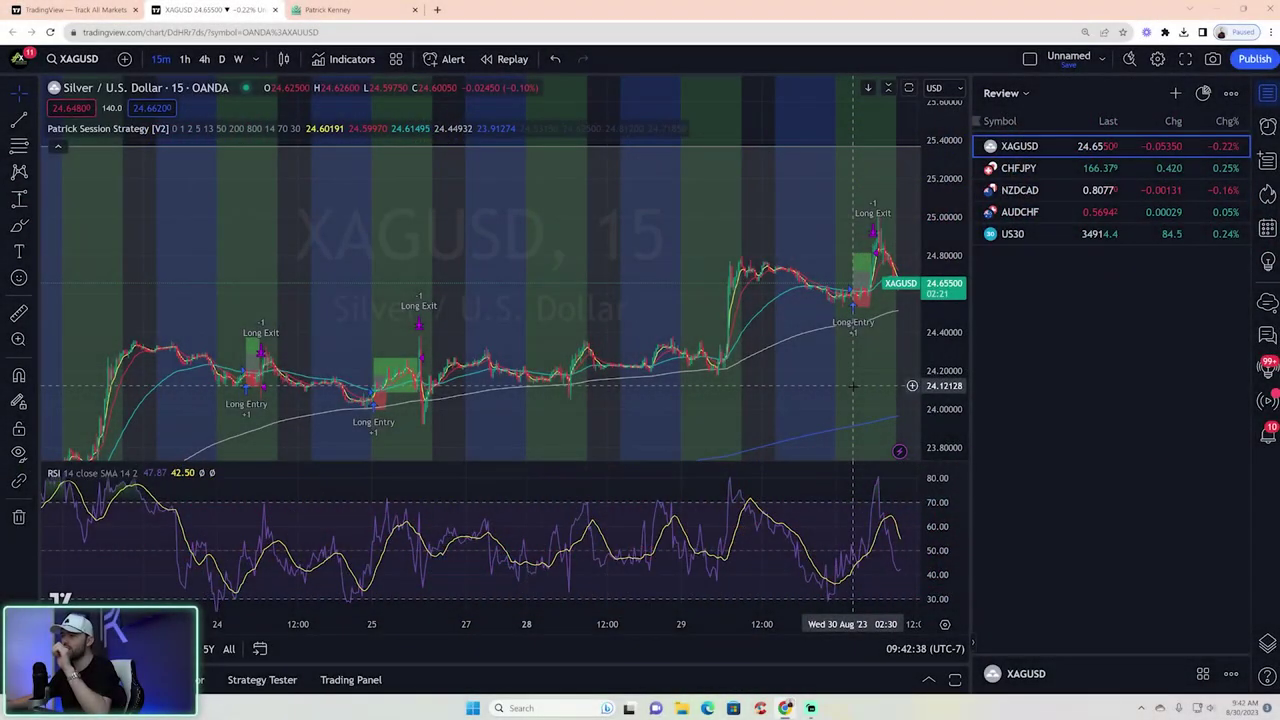
scroll(880, 390, "up", 2)
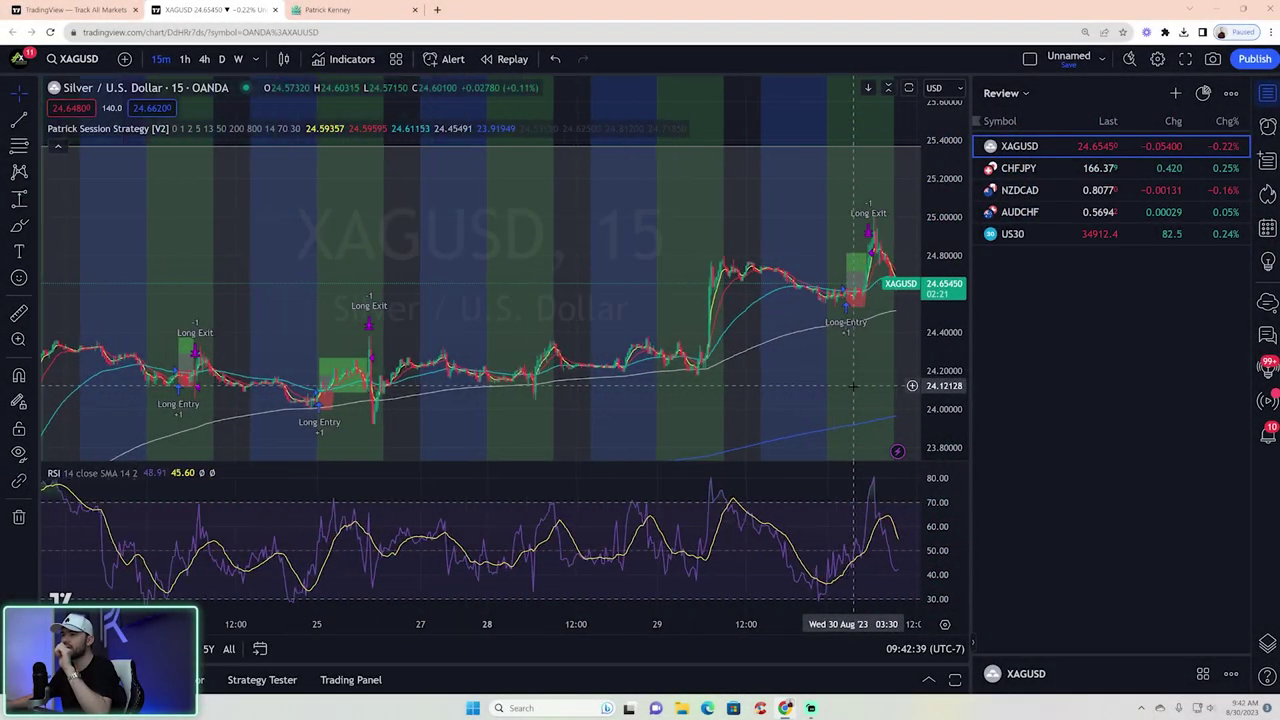
scroll(927, 392, "up", 3)
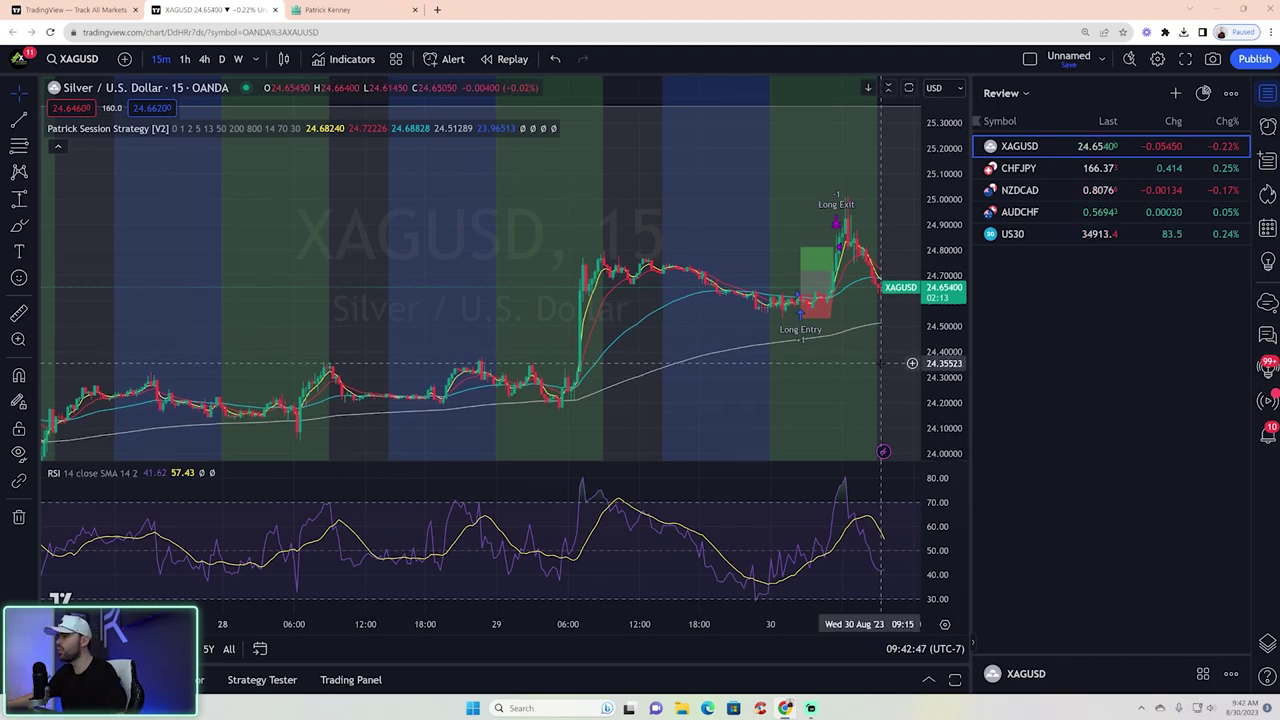
left_click_drag(936, 370, 940, 357)
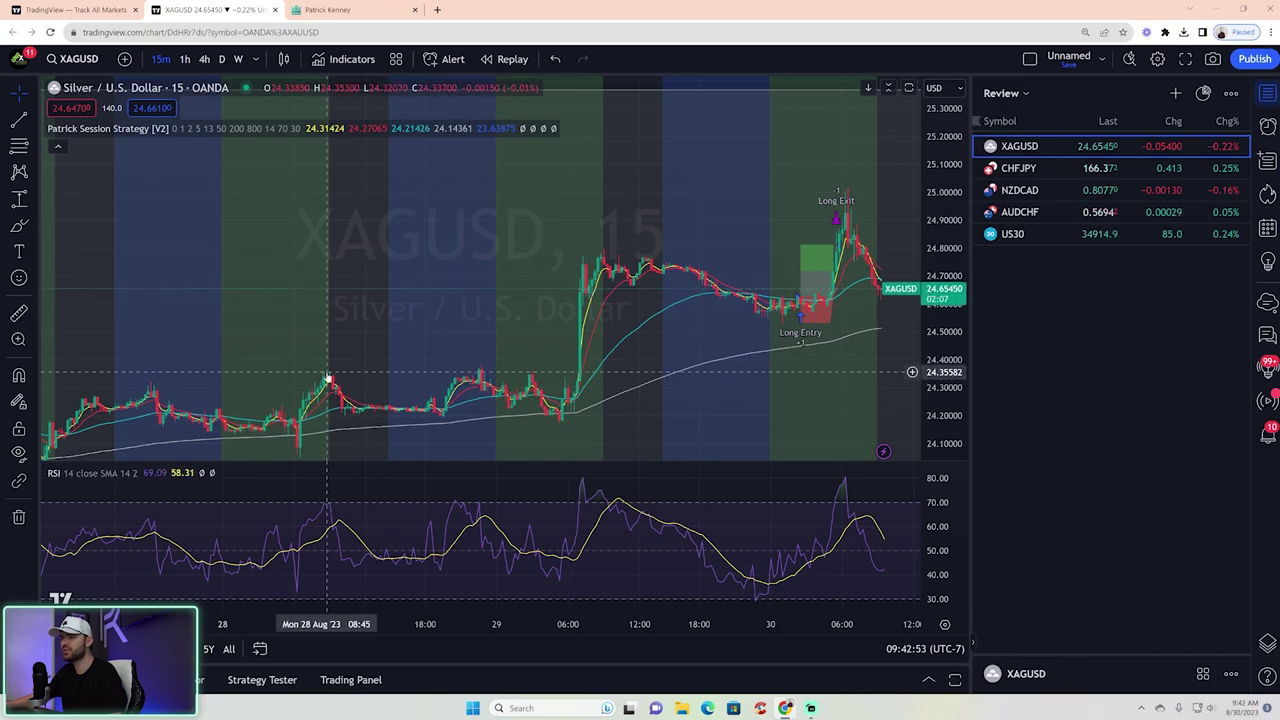
scroll(790, 376, "right", 5)
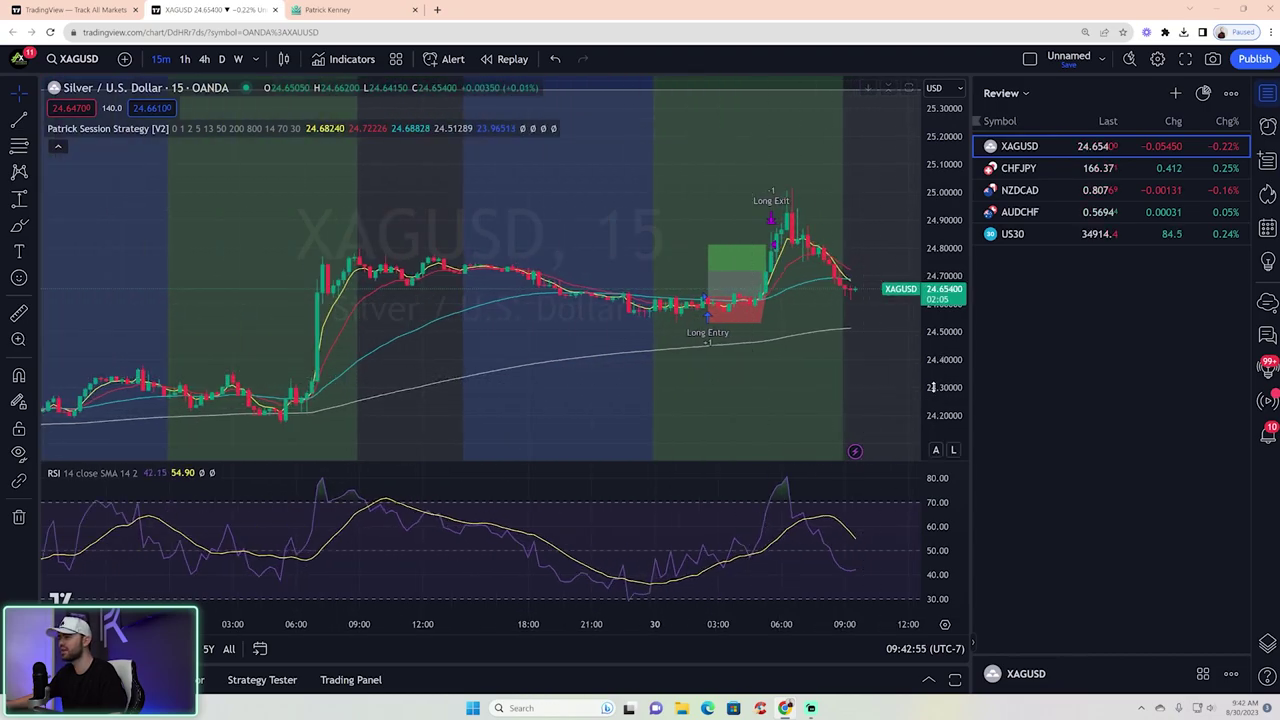
scroll(760, 362, "up", 3)
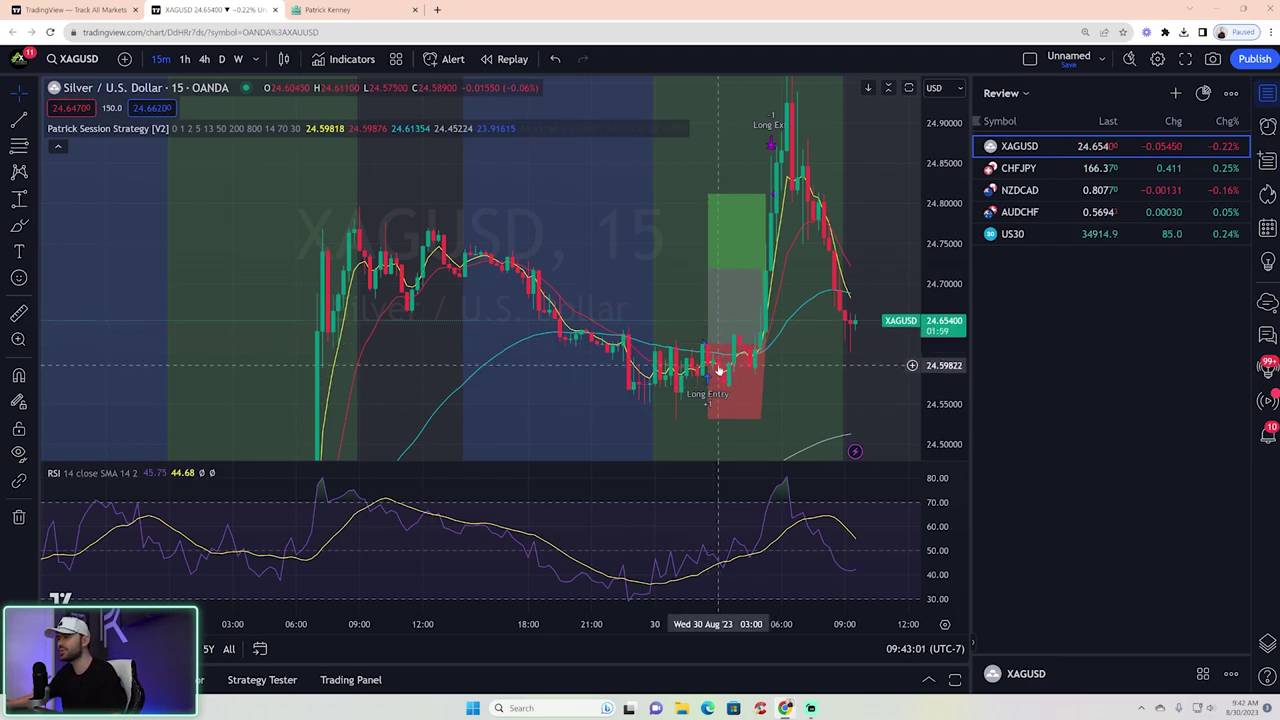
scroll(880, 320, "down", 3)
left_click_drag(958, 262, 939, 297)
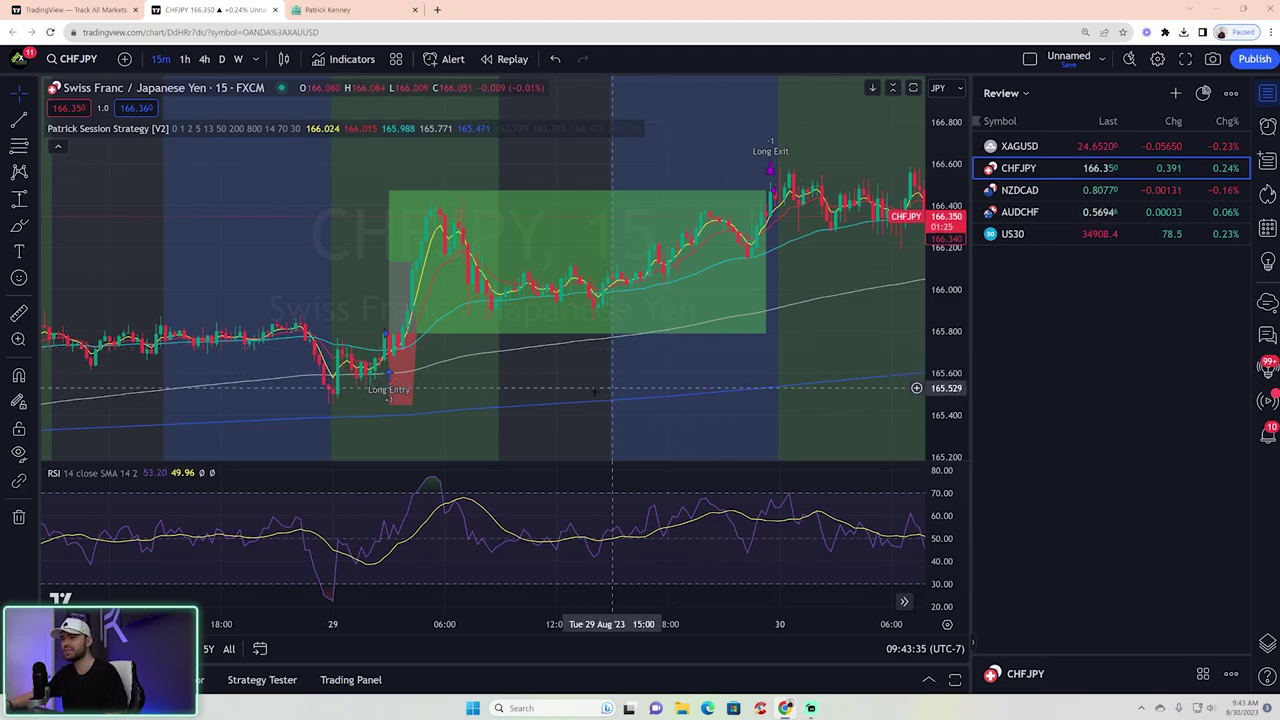
Step: Zoom out on the CHFJPY chart to see the whole trade
scroll(570, 392, "down", 1)
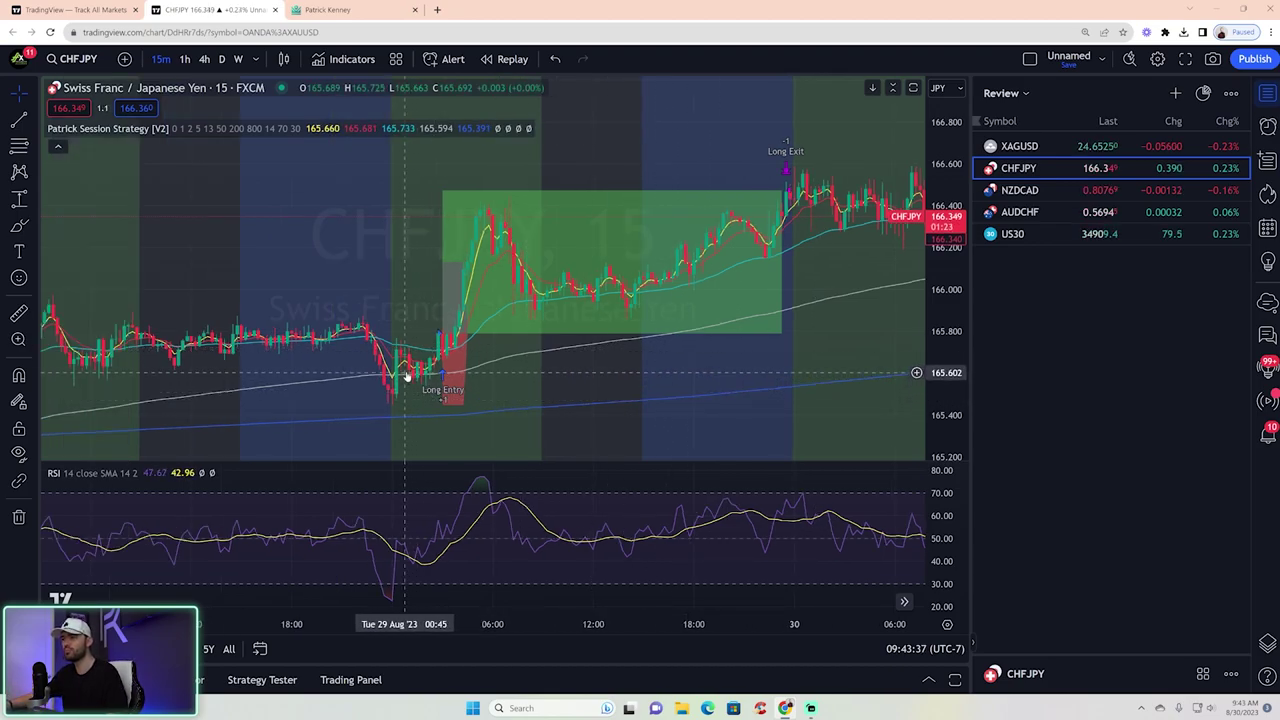
scroll(265, 348, "down", 2)
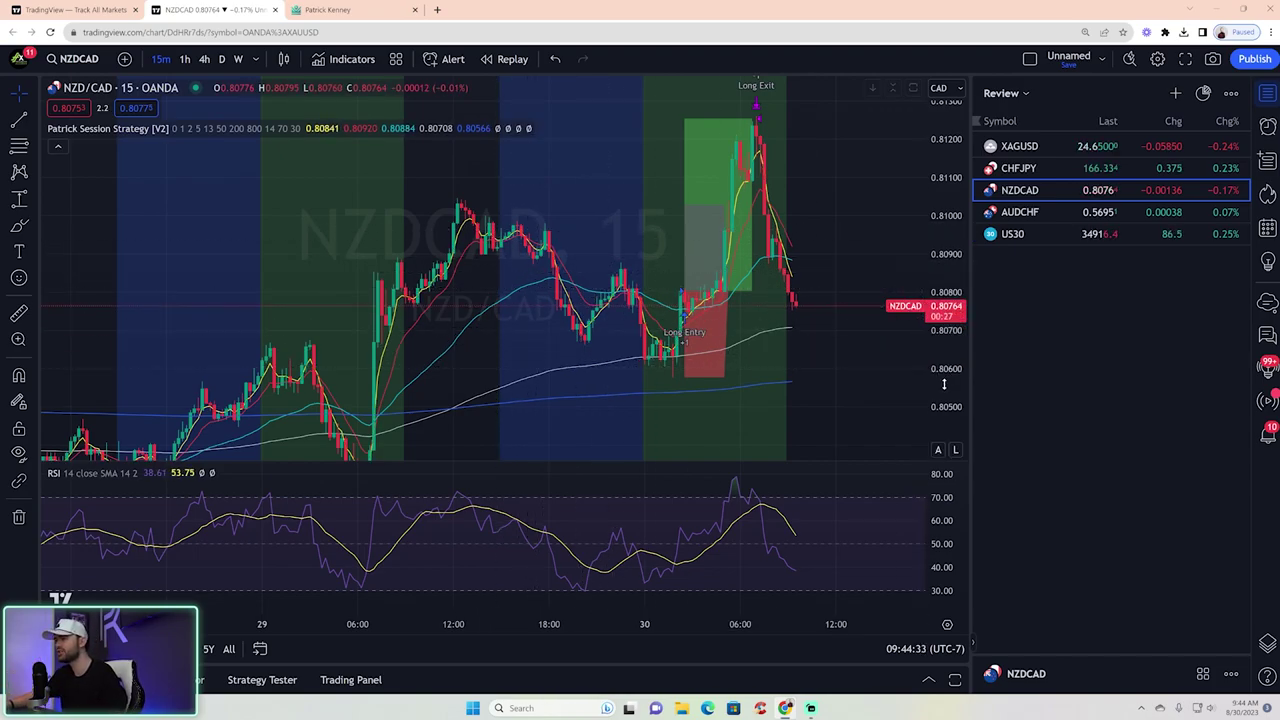
Step: Rescale the RSI pane vertically to stretch its scale
left_click_drag(948, 524, 946, 548)
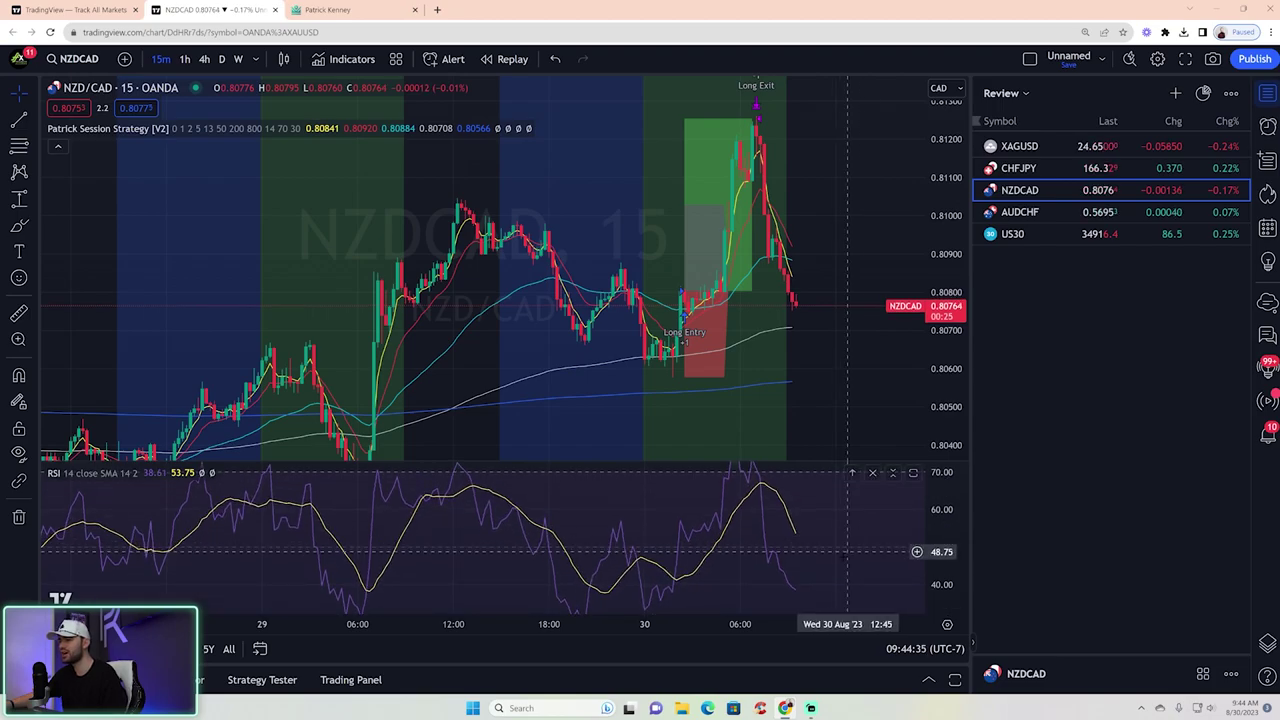
left_click_drag(815, 552, 843, 556)
left_click_drag(939, 554, 940, 528)
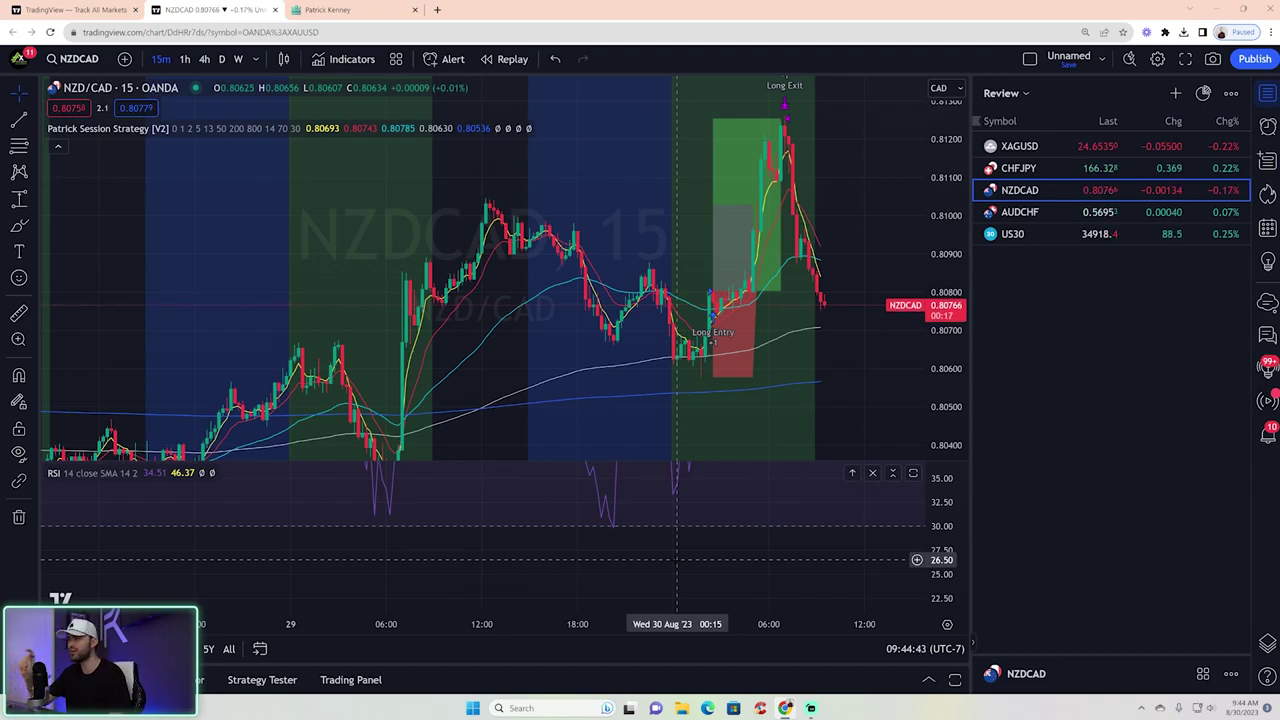
Step: Review the Patrick Session Strategy settings without changes, then refit the NZDCAD price scale
left_click(334, 128)
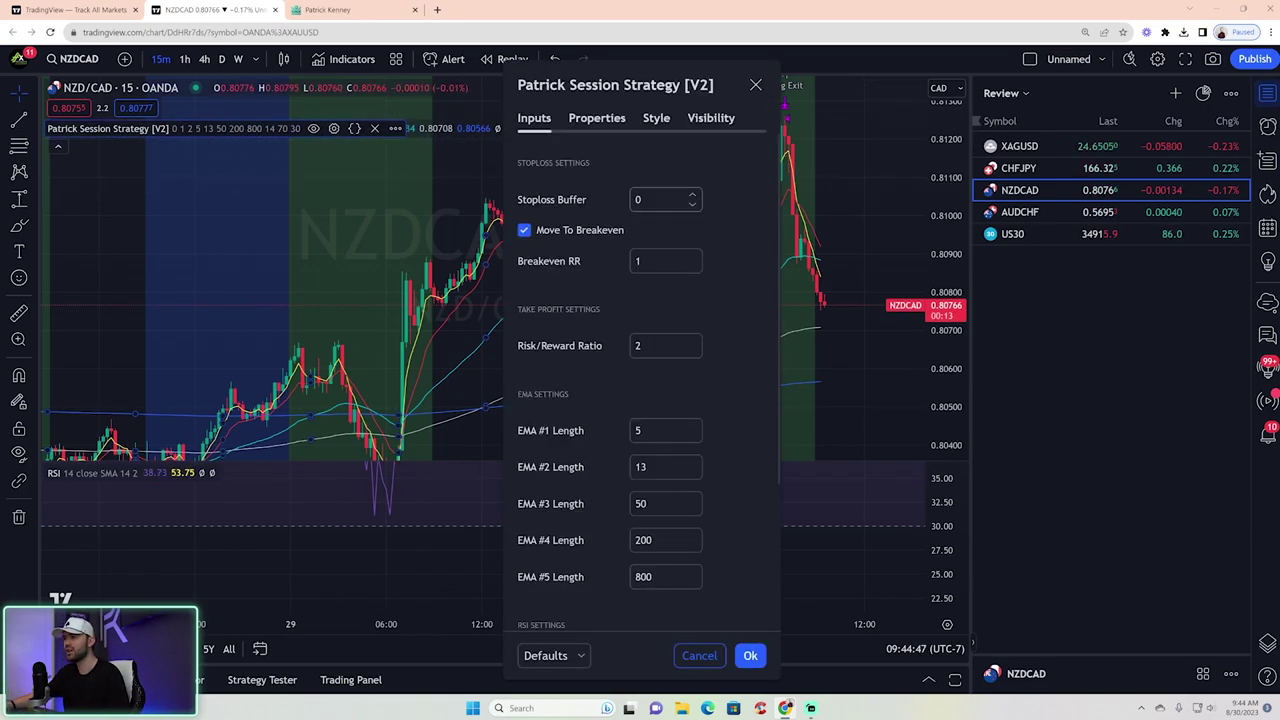
scroll(701, 324, "down", 3)
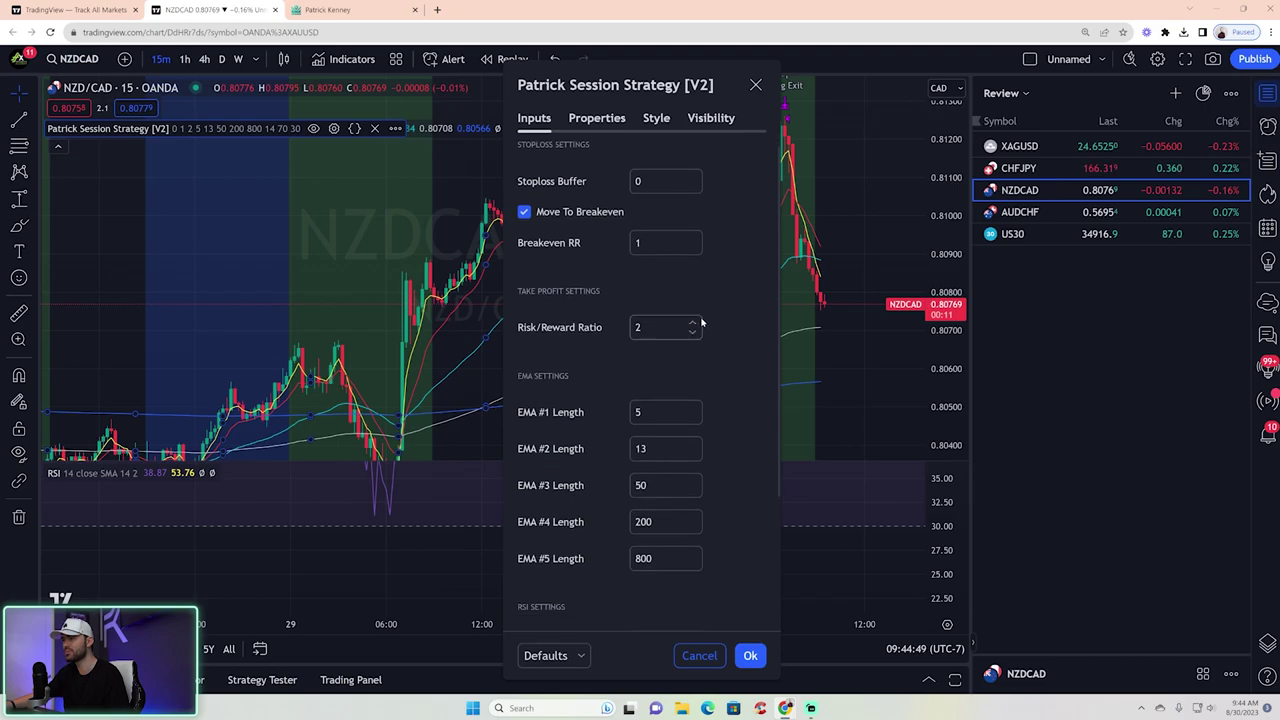
scroll(671, 297, "up", 3)
left_click(755, 85)
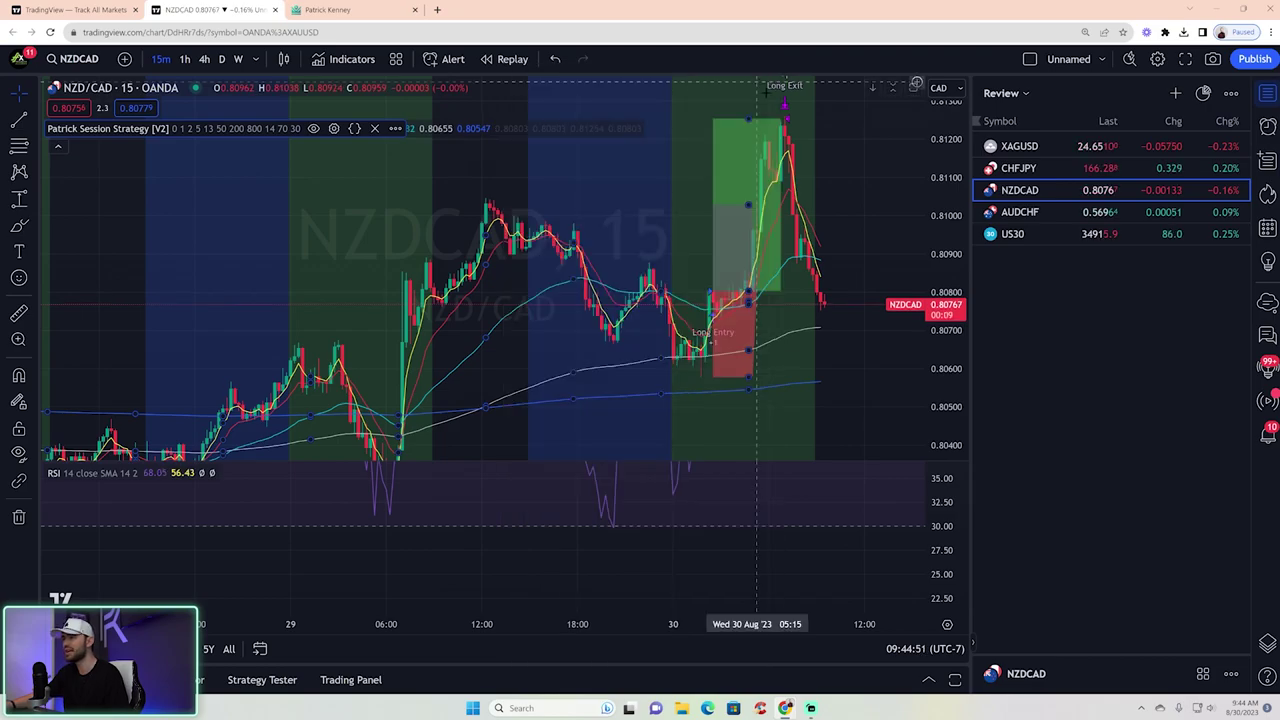
left_click_drag(947, 240, 947, 243)
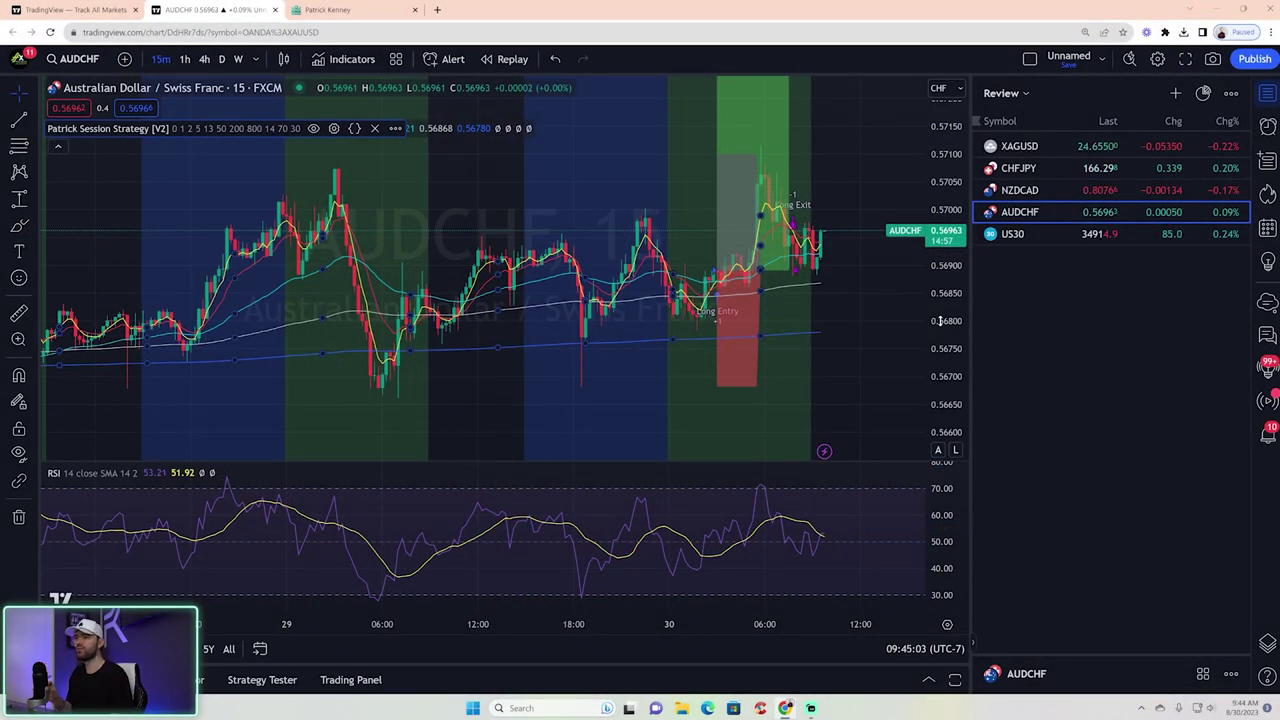
scroll(838, 330, "up", 3)
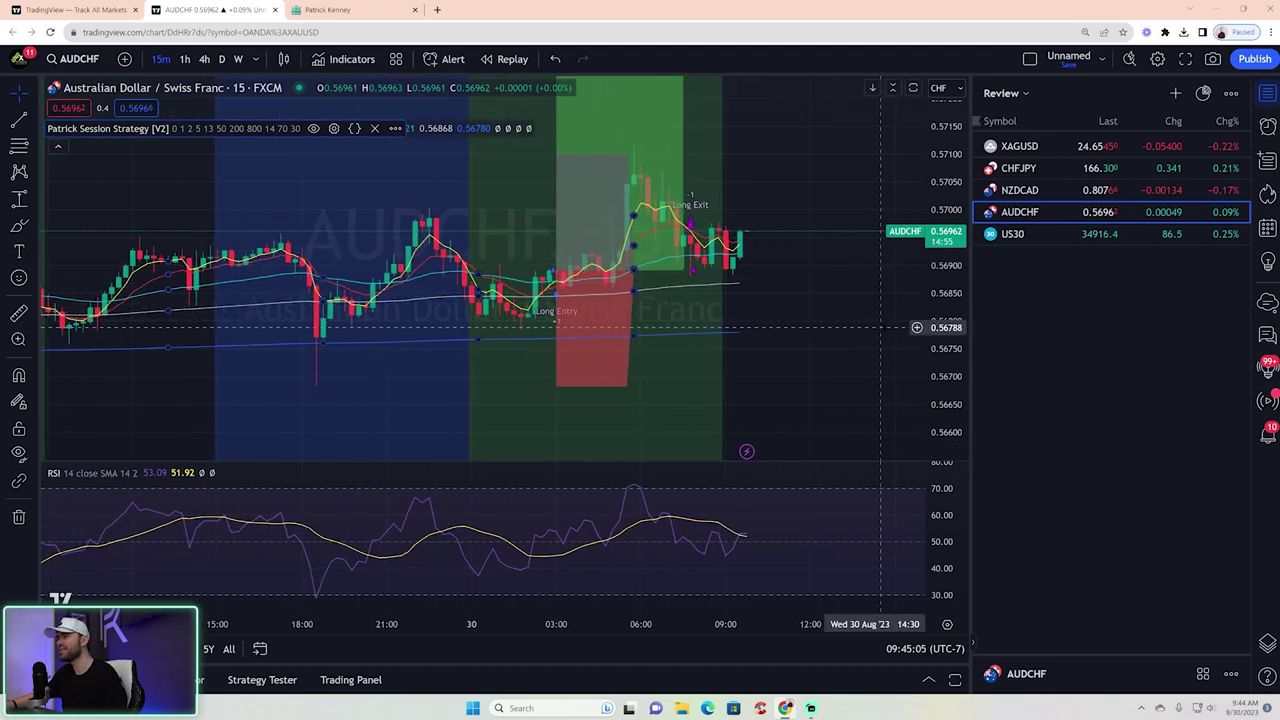
scroll(838, 364, "up", 5)
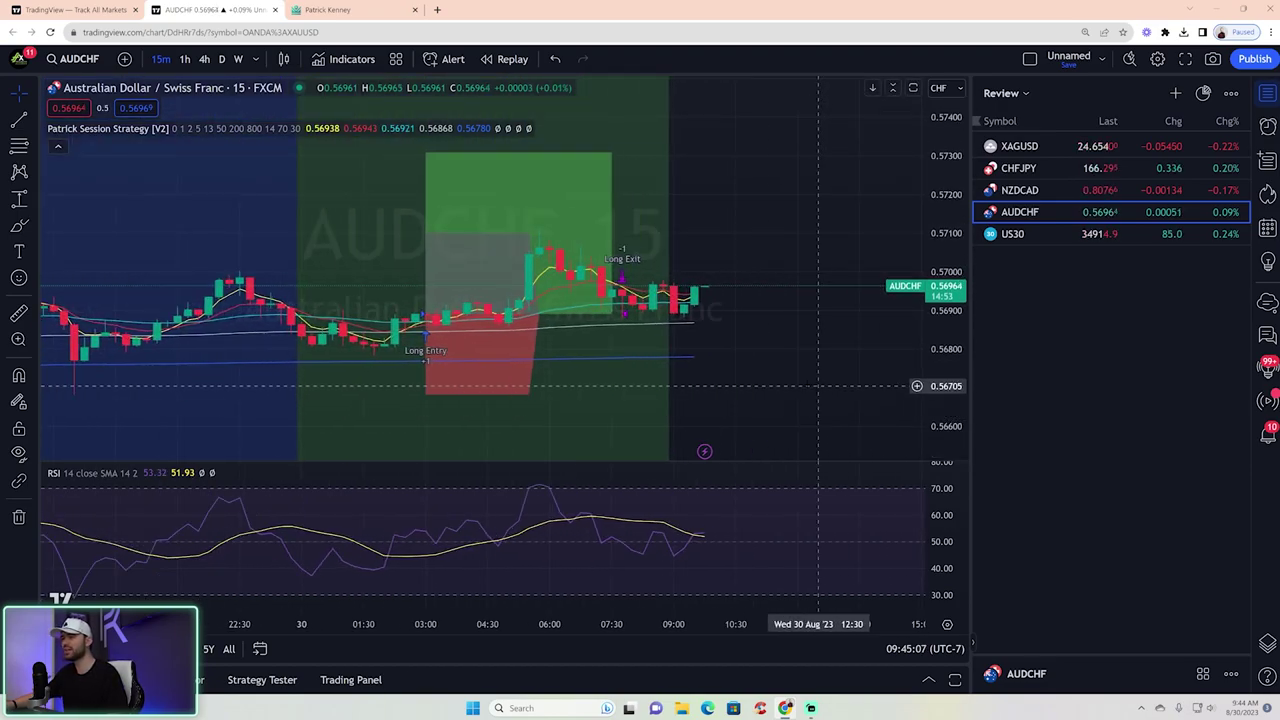
left_click_drag(819, 408, 851, 408)
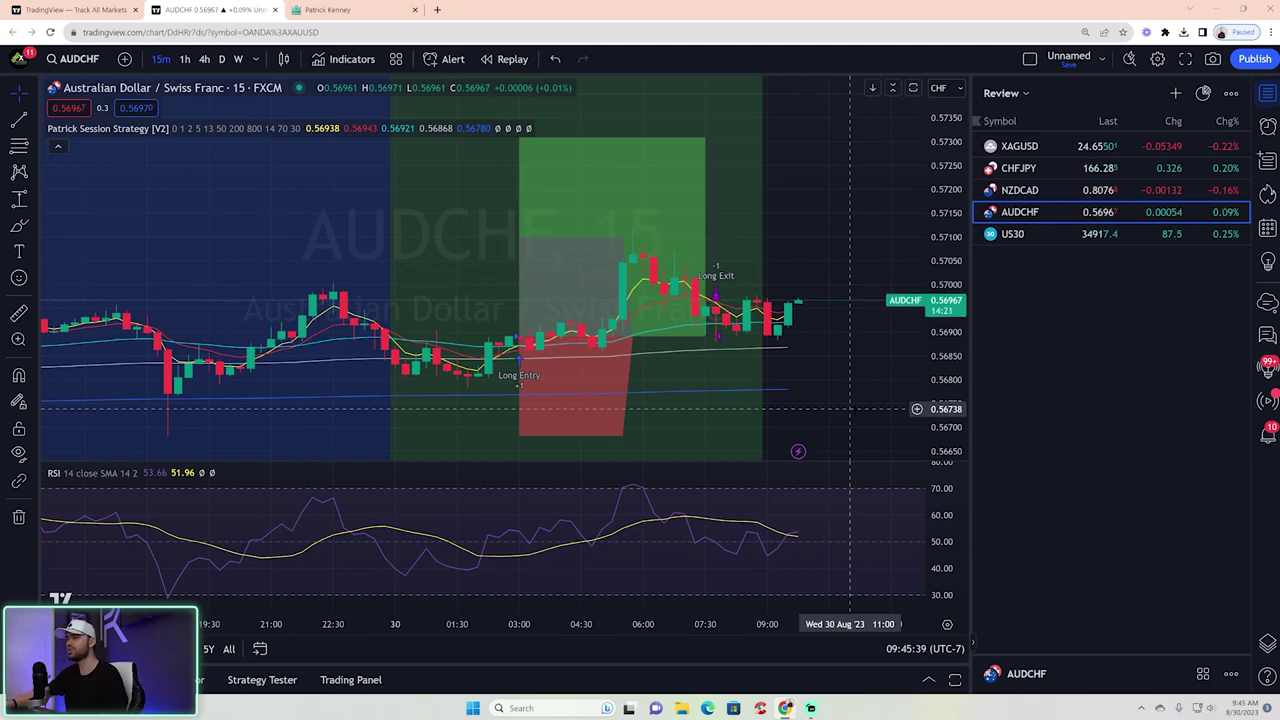
scroll(900, 380, "down", 2)
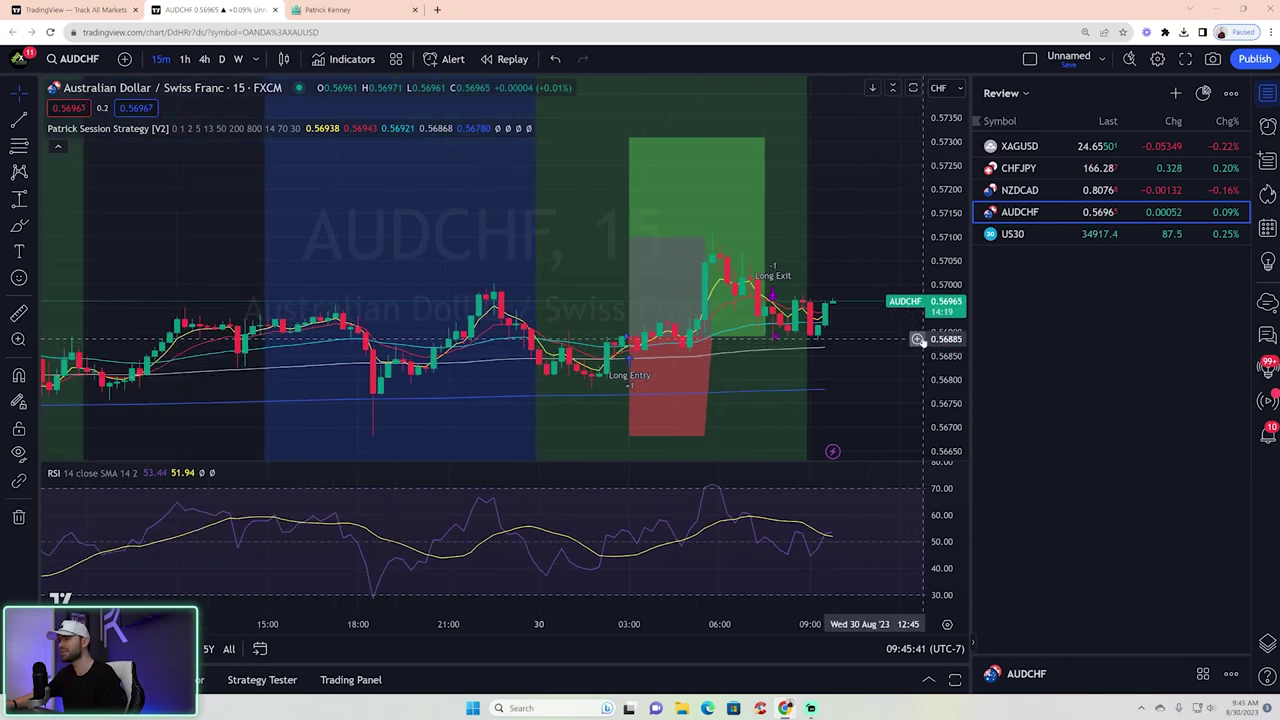
scroll(937, 357, "down", 1)
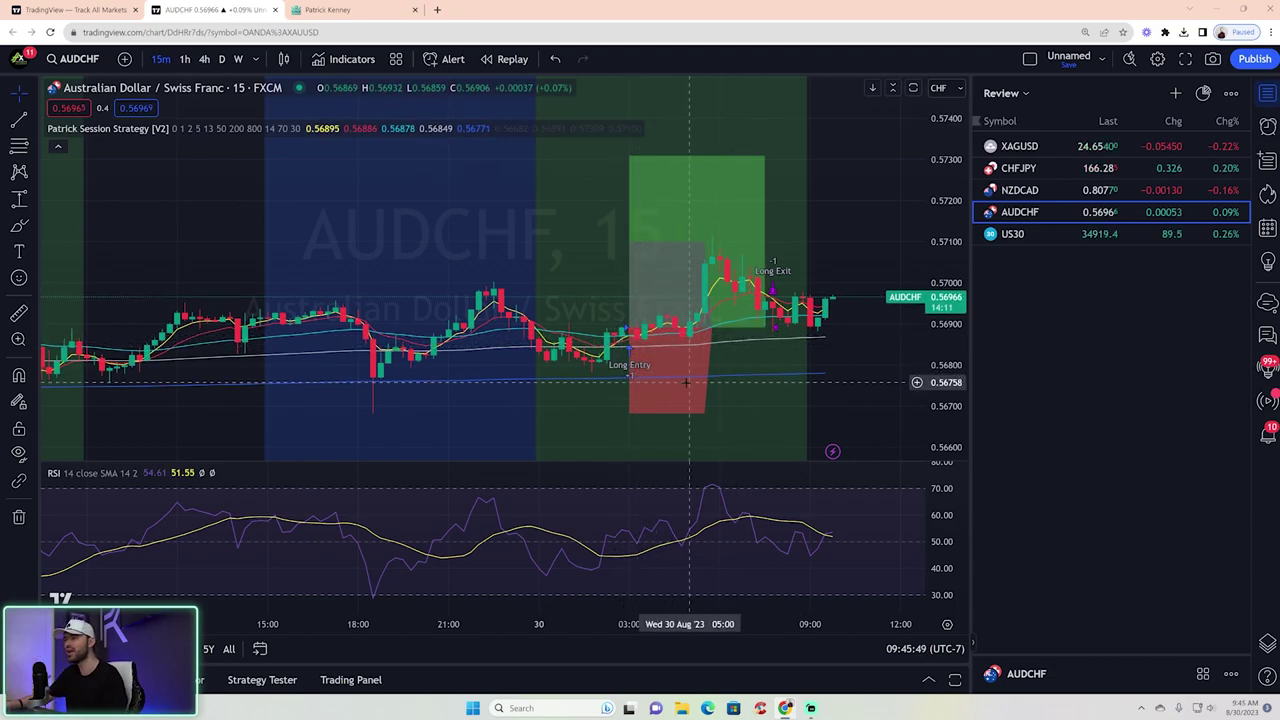
Step: Draw a horizontal ray at 0.56680 below the AUDCHF stop zone
left_click(26, 122)
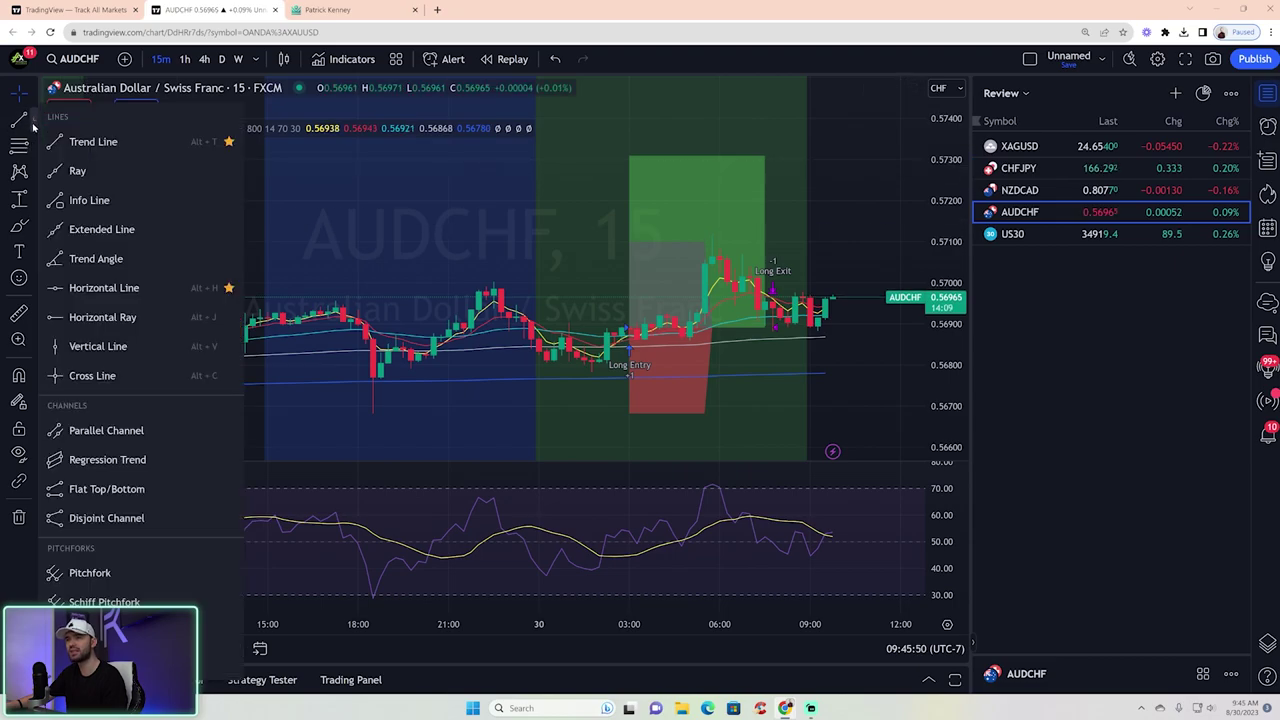
left_click(90, 316)
left_click(614, 414)
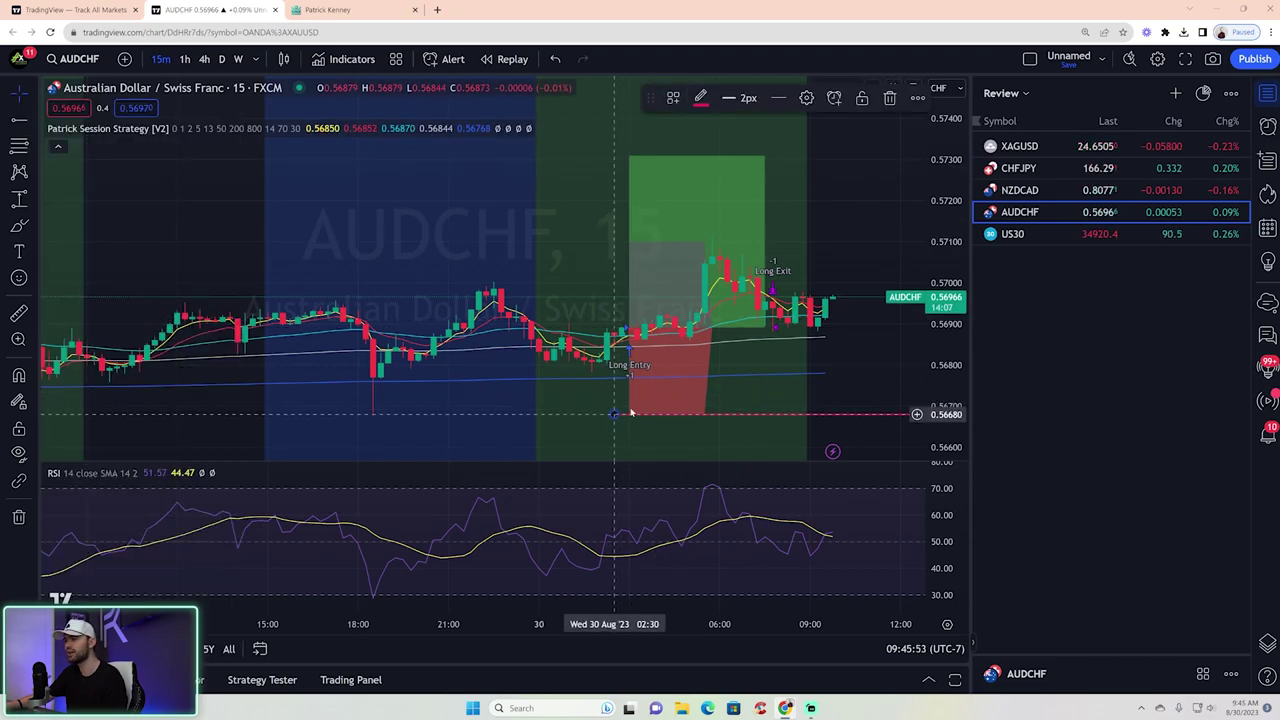
Step: Sketch a brush stroke over the entry zone, then delete it
left_click(19, 226)
left_click_drag(637, 327, 682, 407)
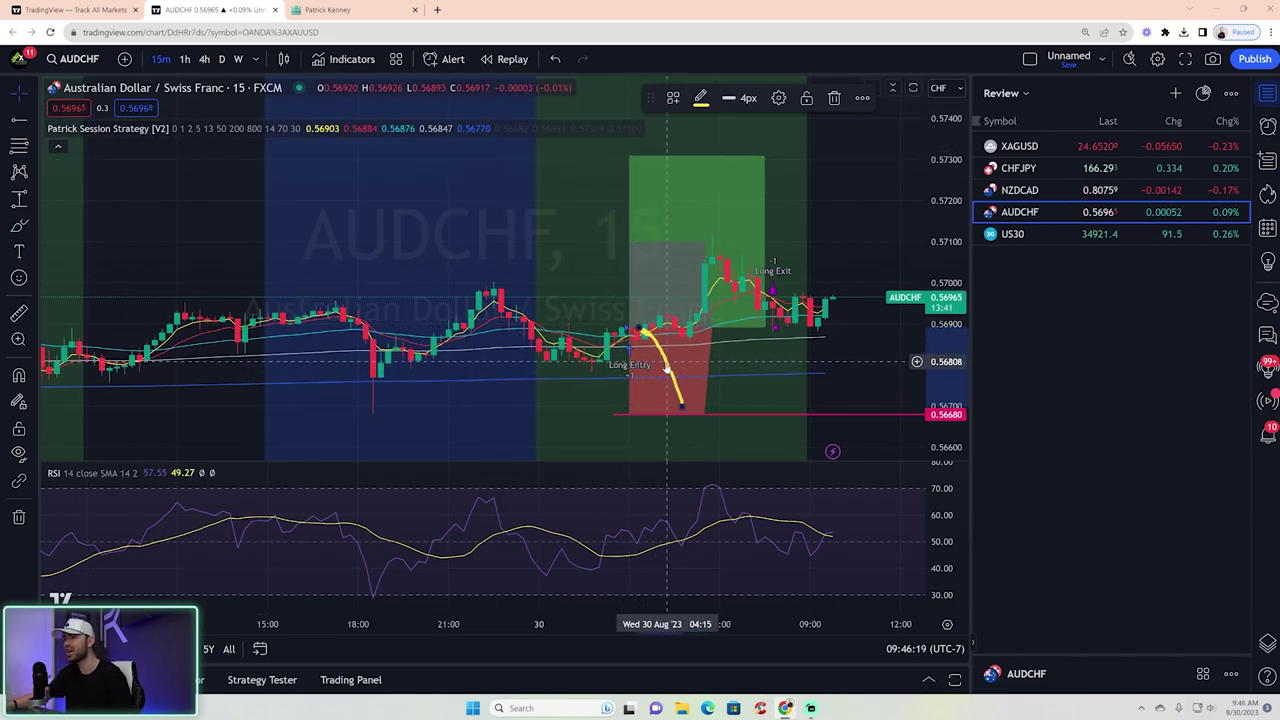
key("Delete")
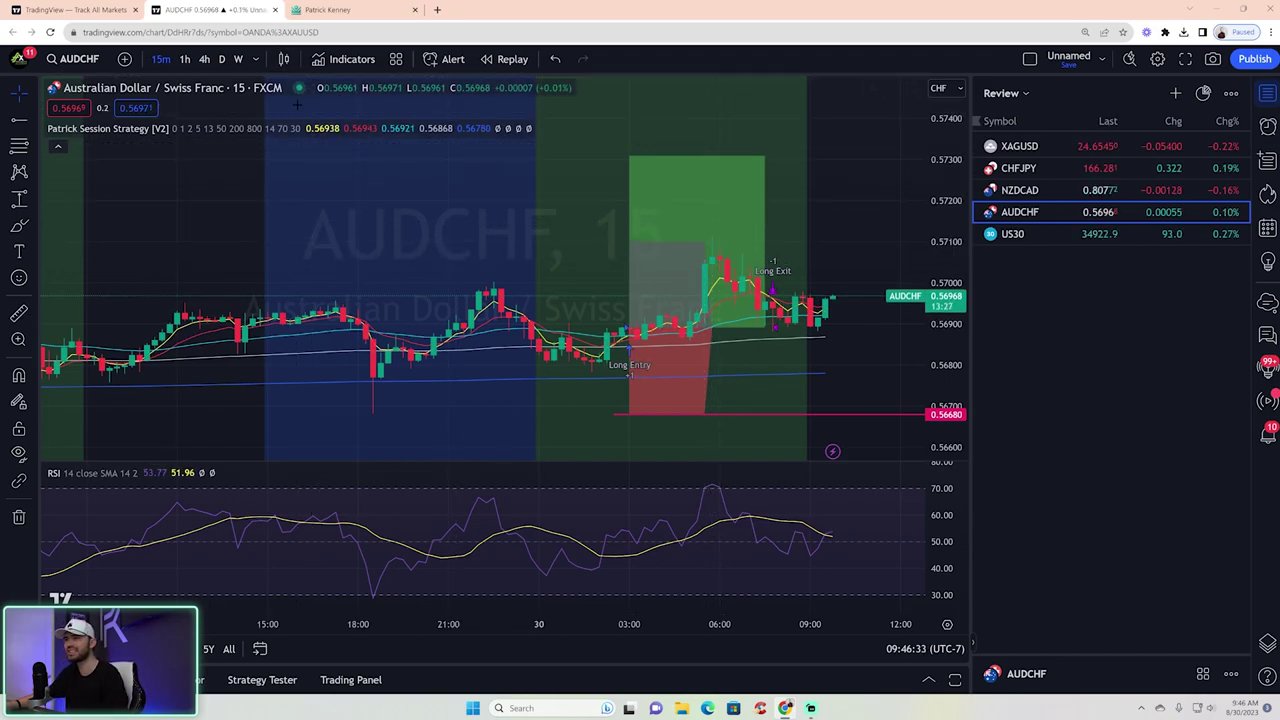
Step: Check the Patrick Session Strategy settings twice unchanged, then switch the chart to US30
left_click(333, 129)
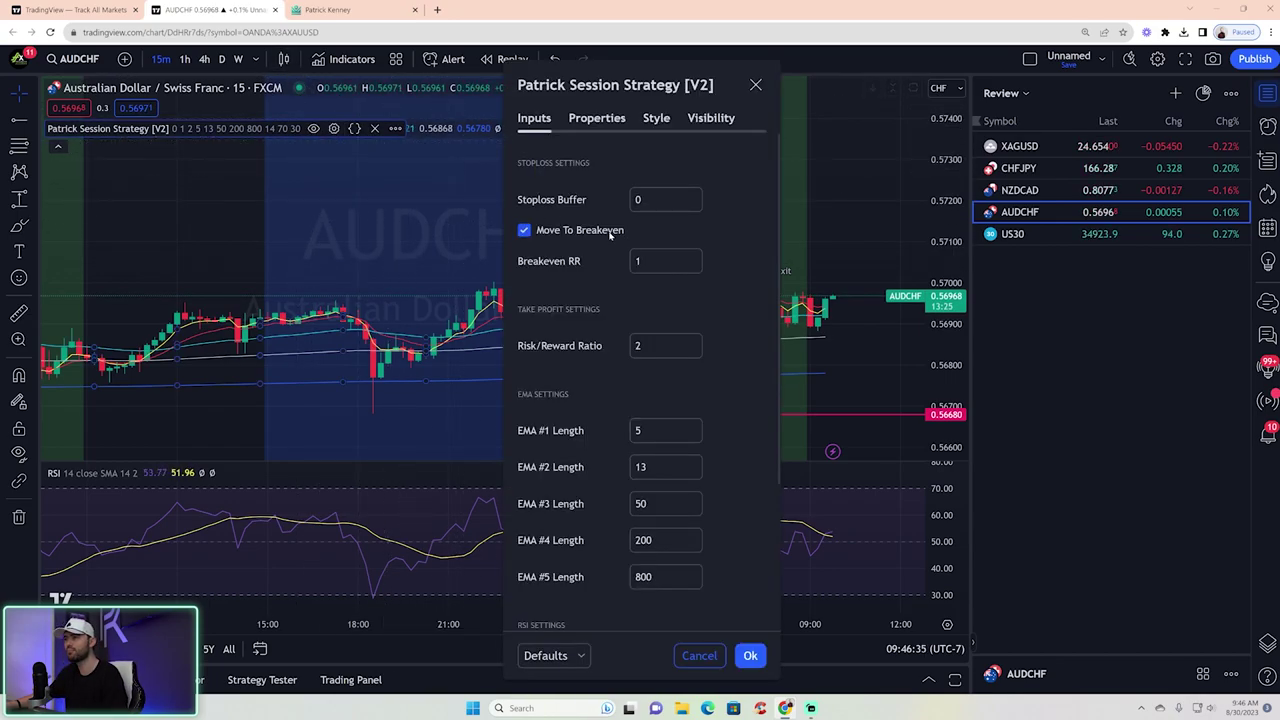
left_click(750, 655)
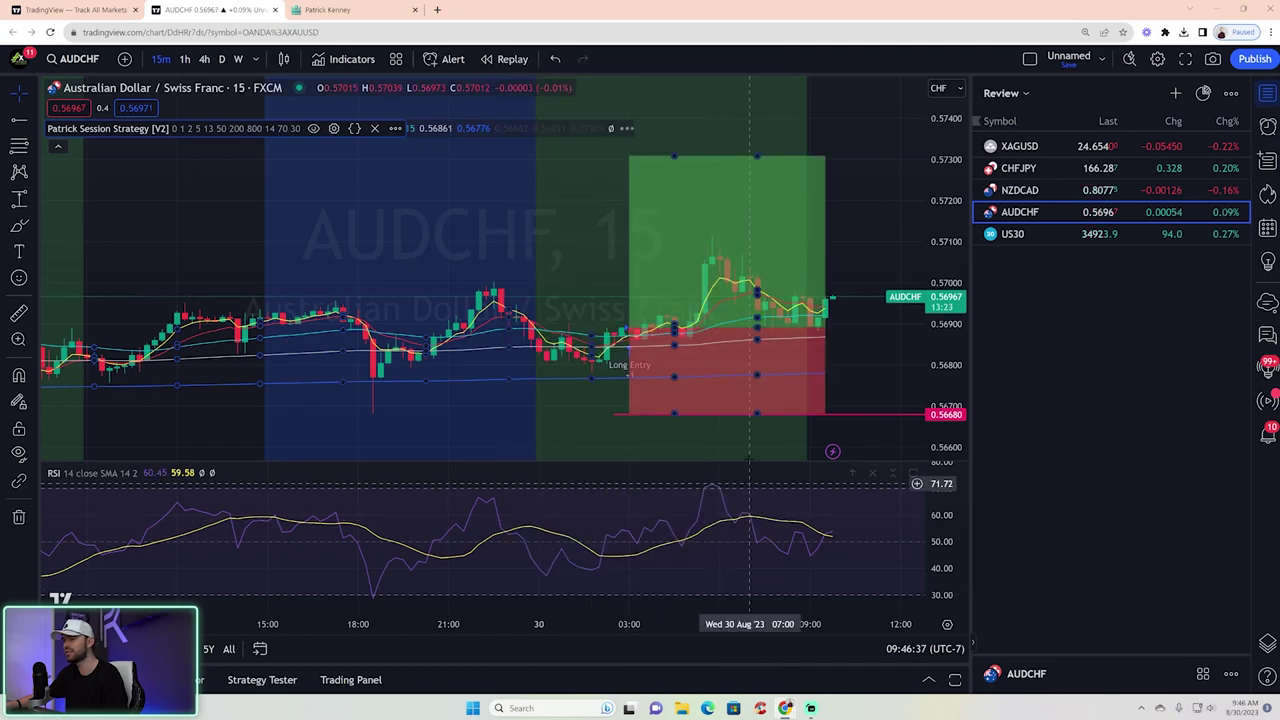
left_click(333, 129)
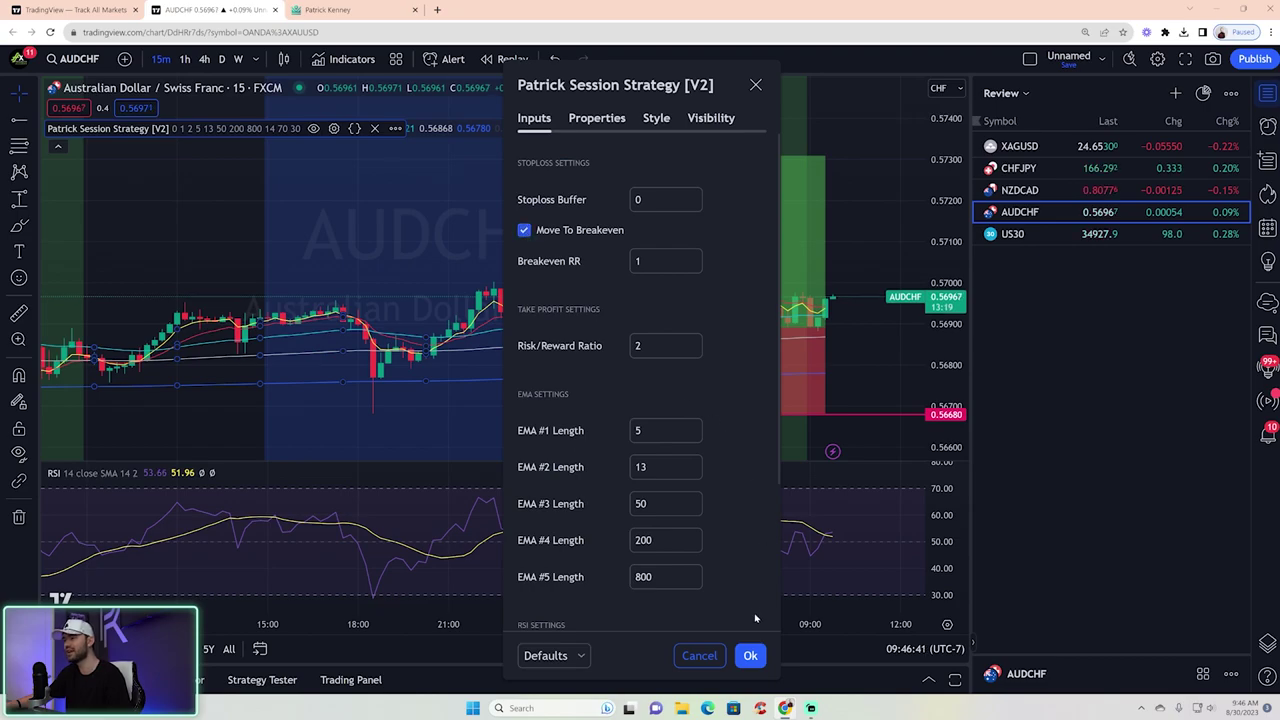
left_click(750, 655)
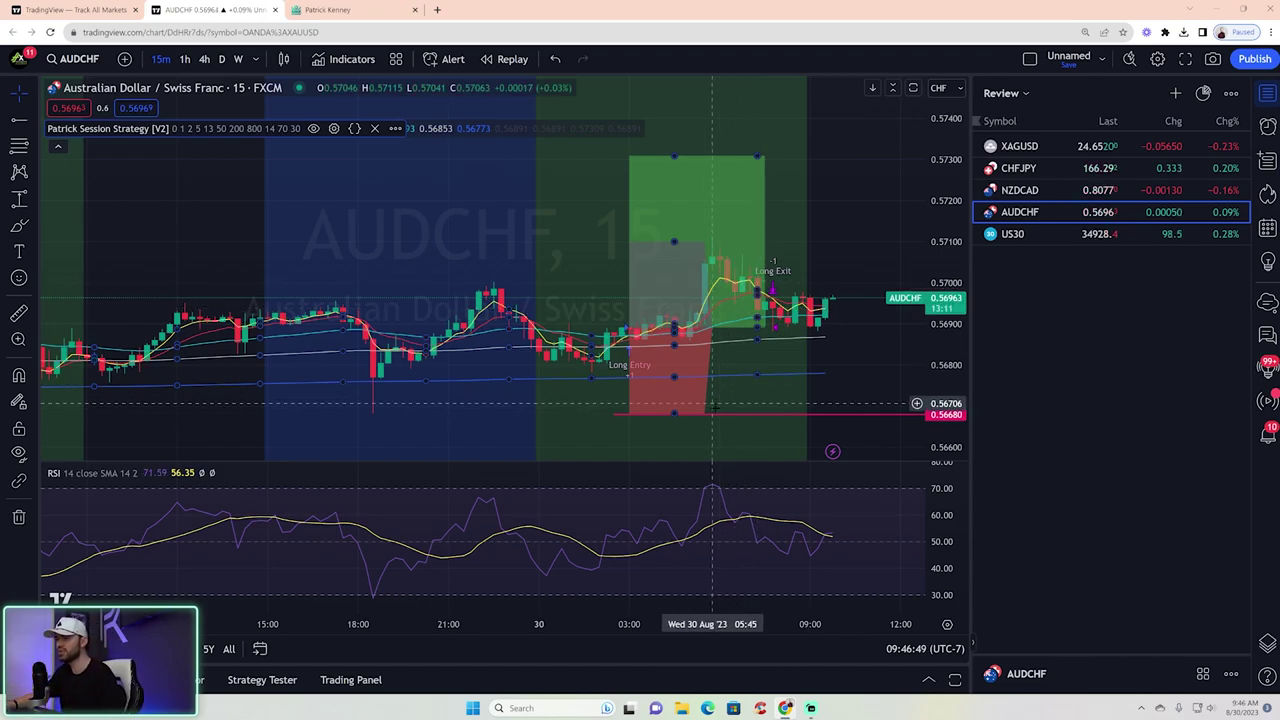
left_click(1095, 238)
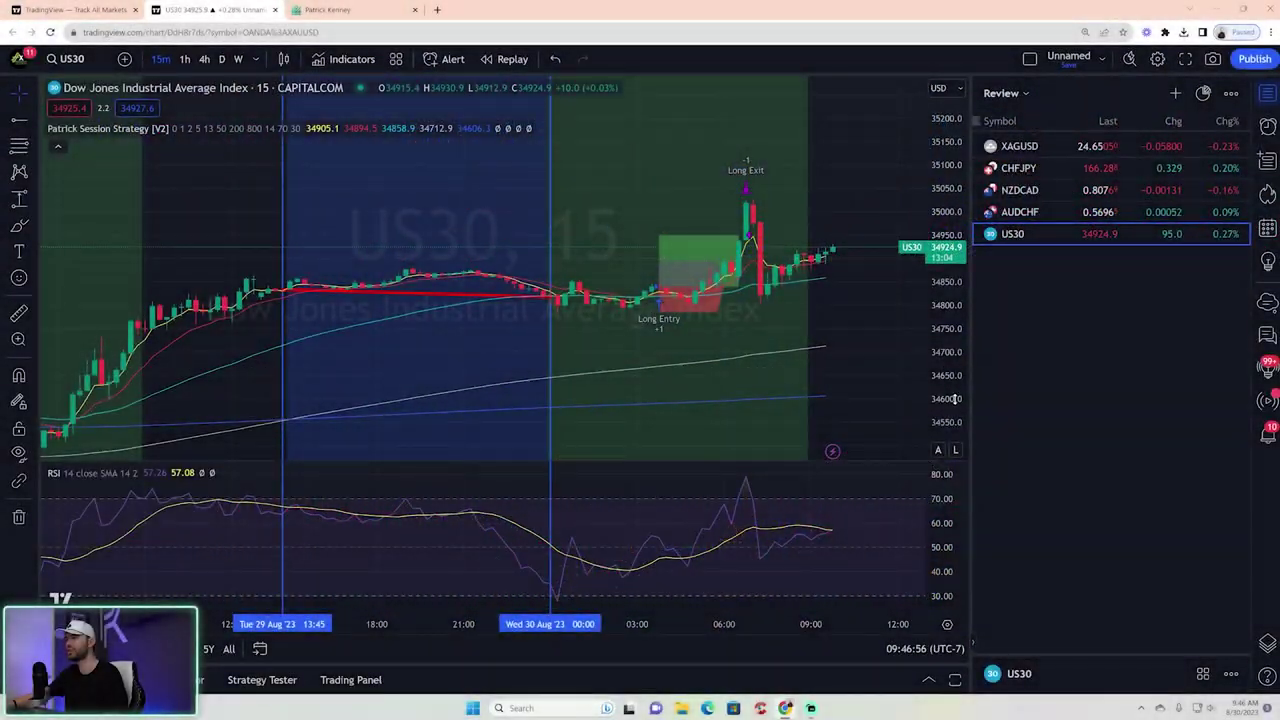
left_click_drag(955, 399, 945, 378)
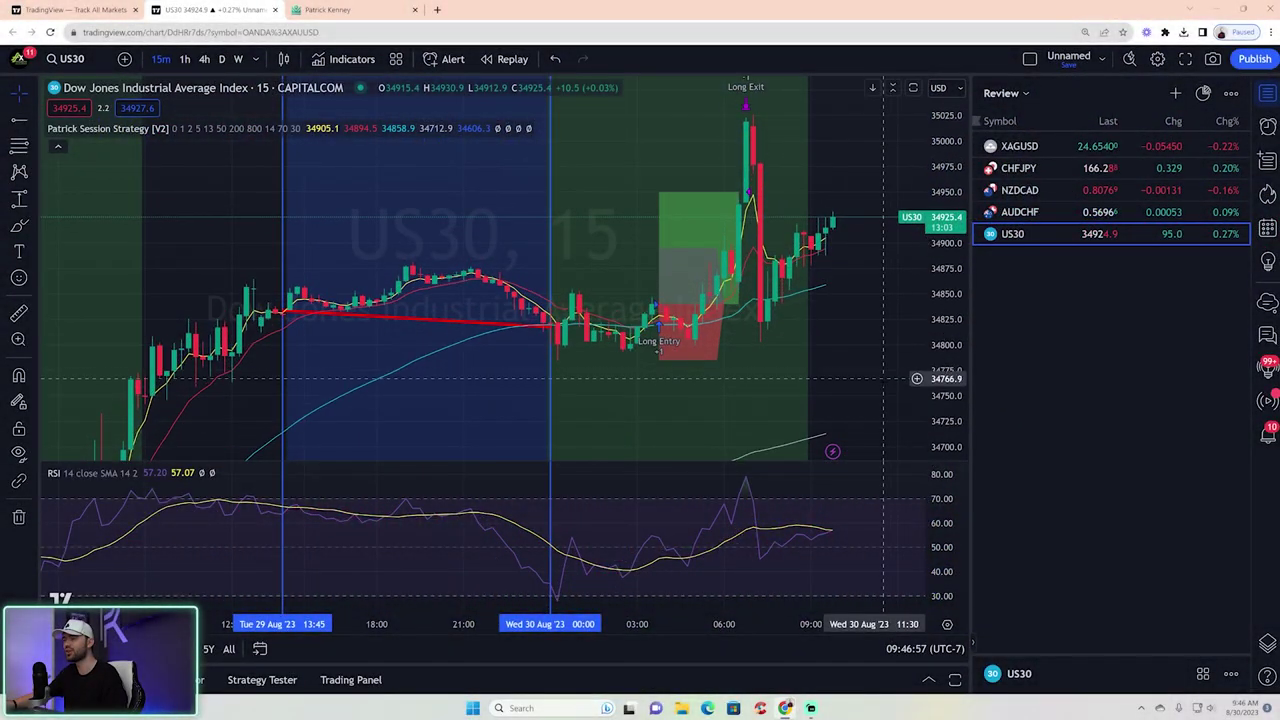
scroll(800, 622, "up", 2)
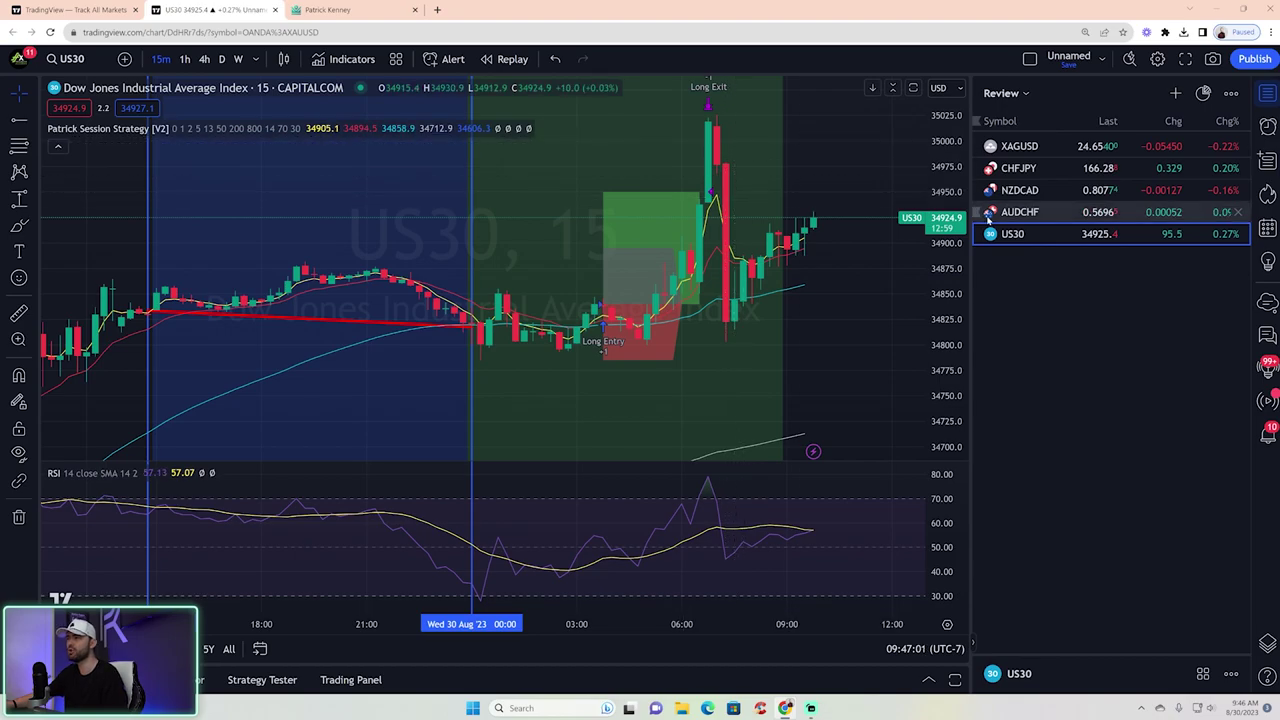
scroll(905, 273, "down", 1)
scroll(905, 273, "down", 2)
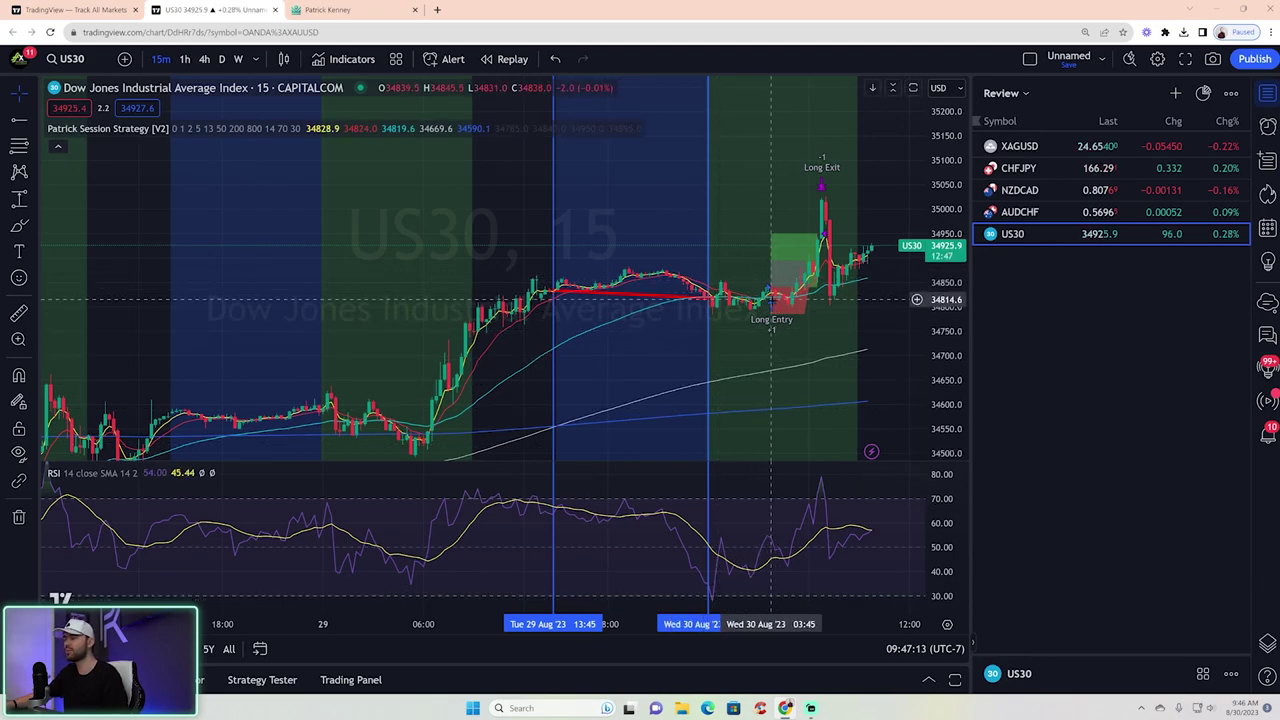
scroll(812, 238, "up", 5)
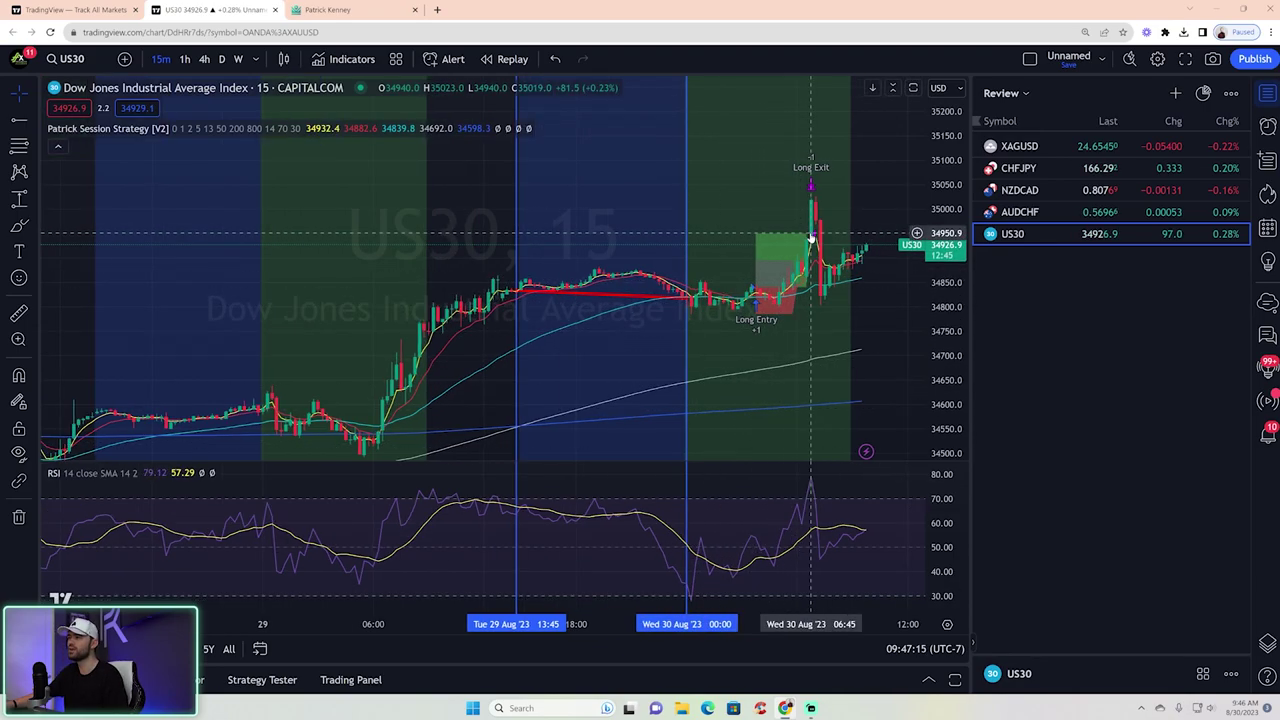